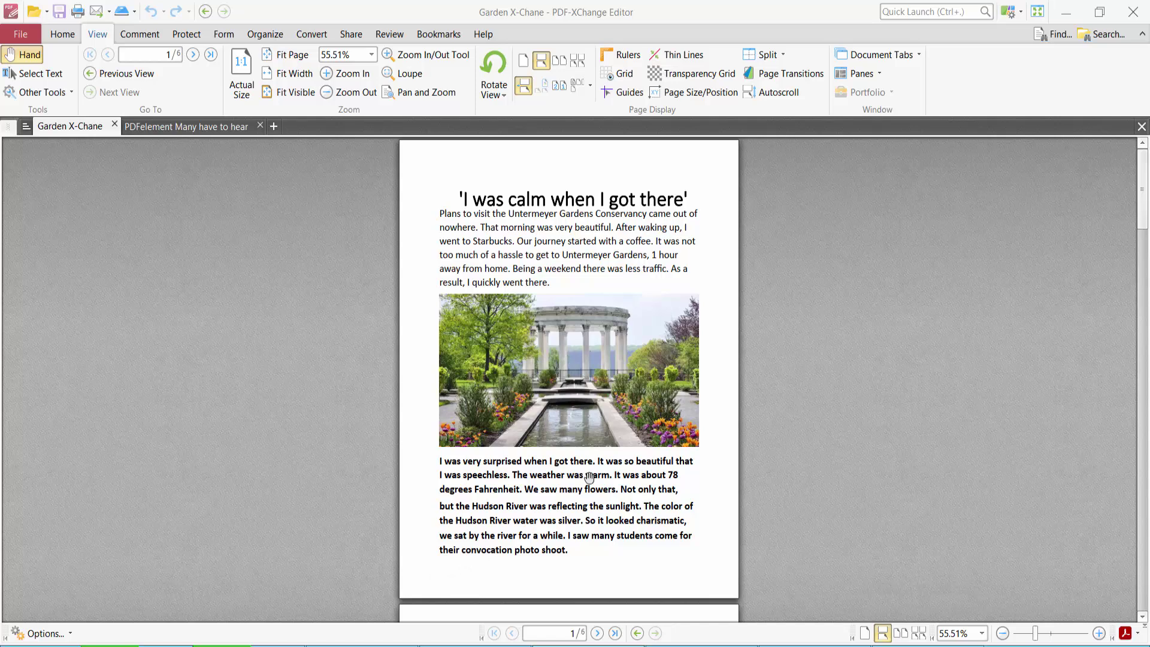
Step: Focus the editor window and show the Home ribbon tools for Garden X-Chane
click(564, 240)
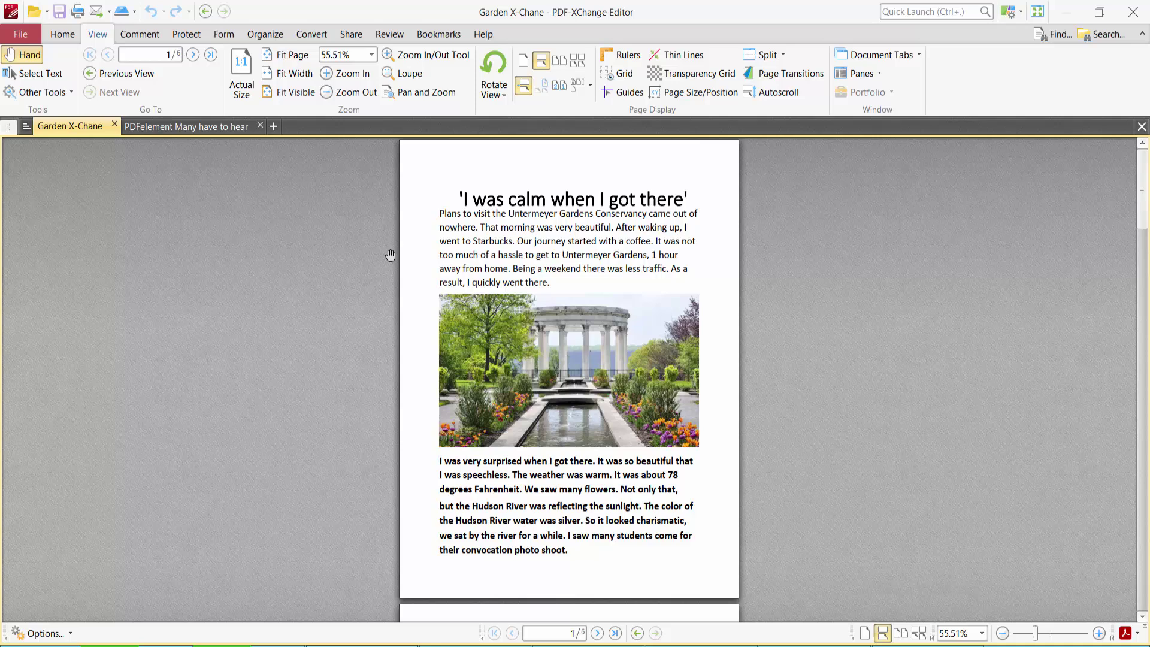
click(63, 34)
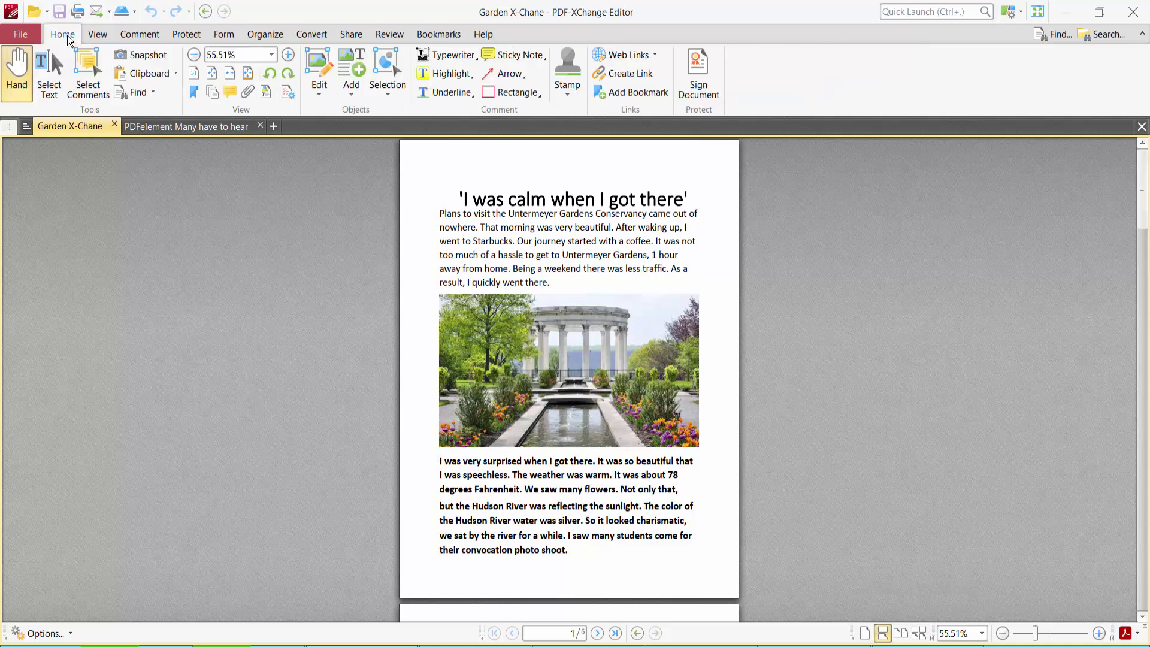
Step: Show the page Thumbnails pane and the Organize ribbon tools
click(212, 94)
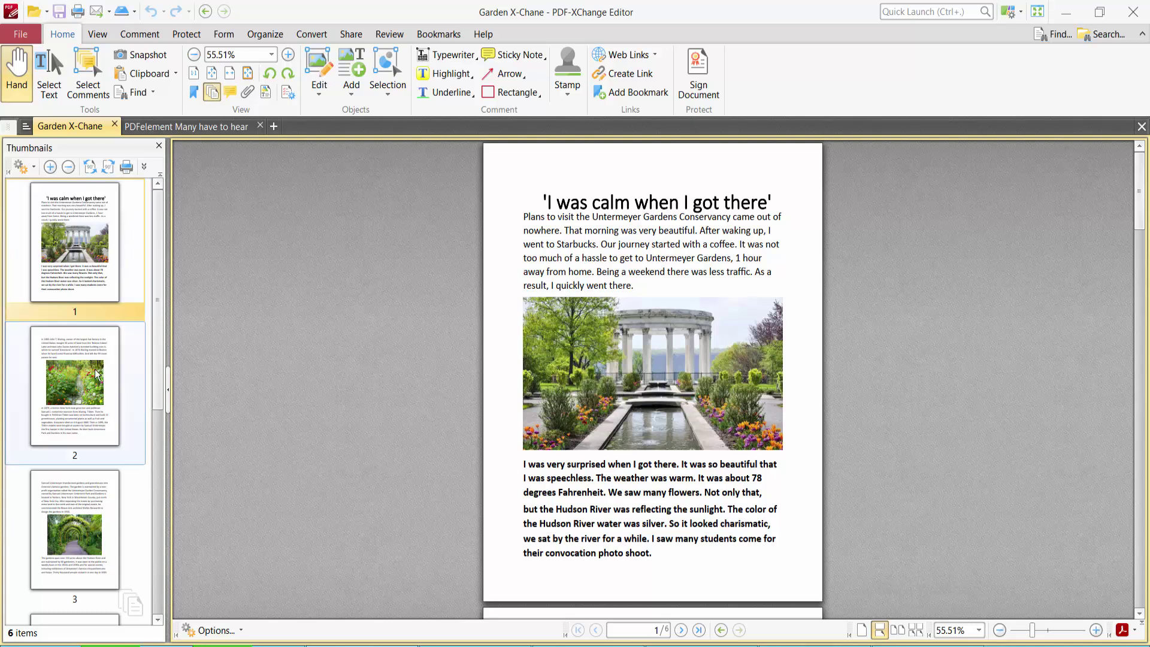
scroll(97, 373, down, 1)
scroll(96, 373, up, 1)
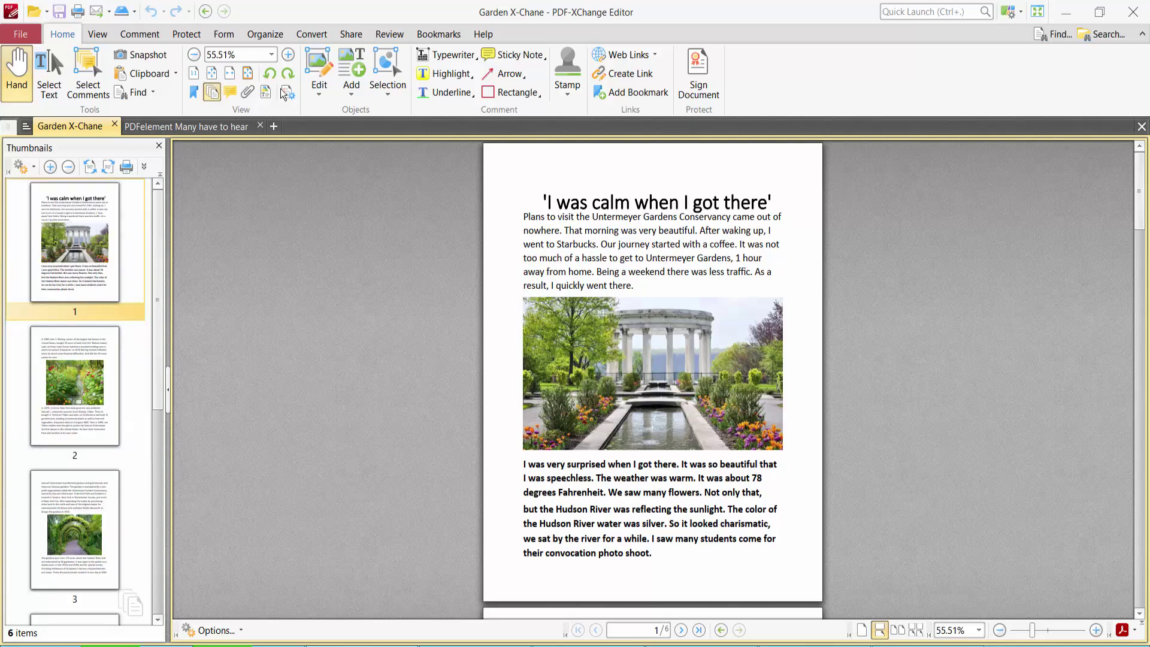
click(263, 35)
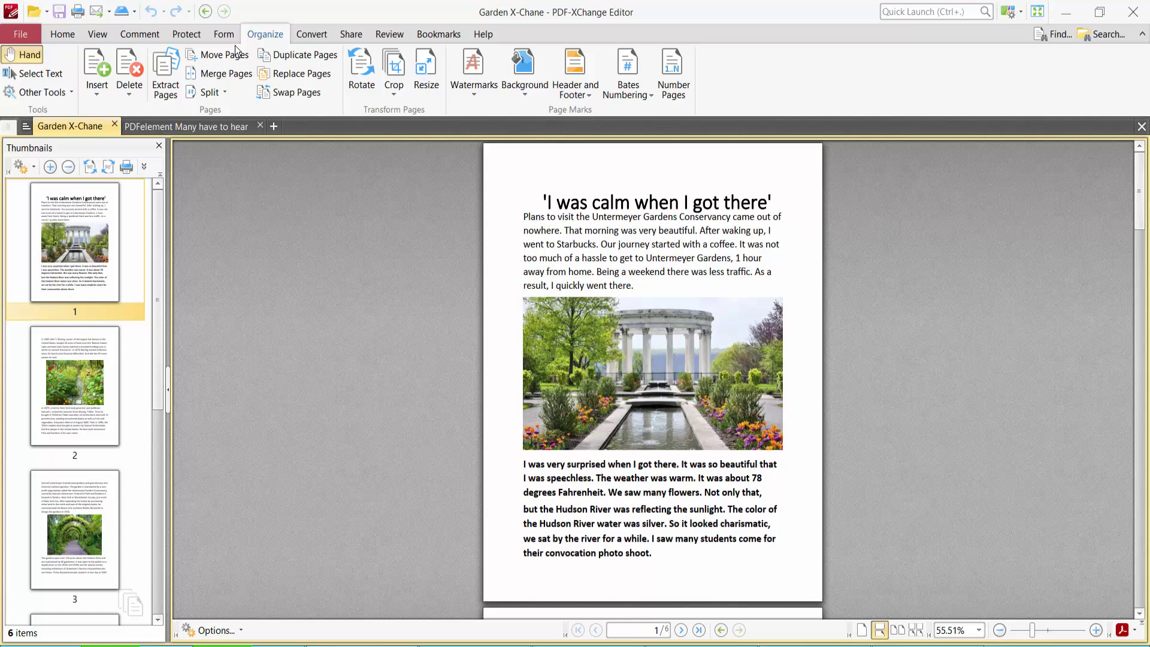
Step: Duplicate the page range 1-2, placing the copies after page 5
click(293, 61)
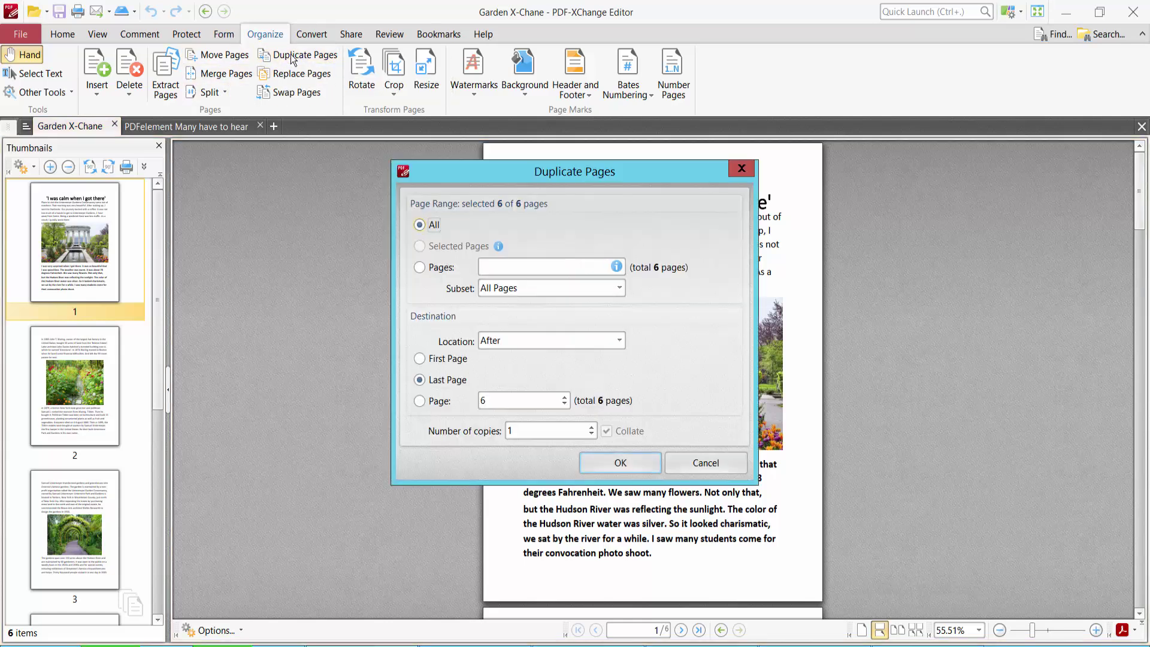
click(419, 269)
click(419, 225)
click(419, 268)
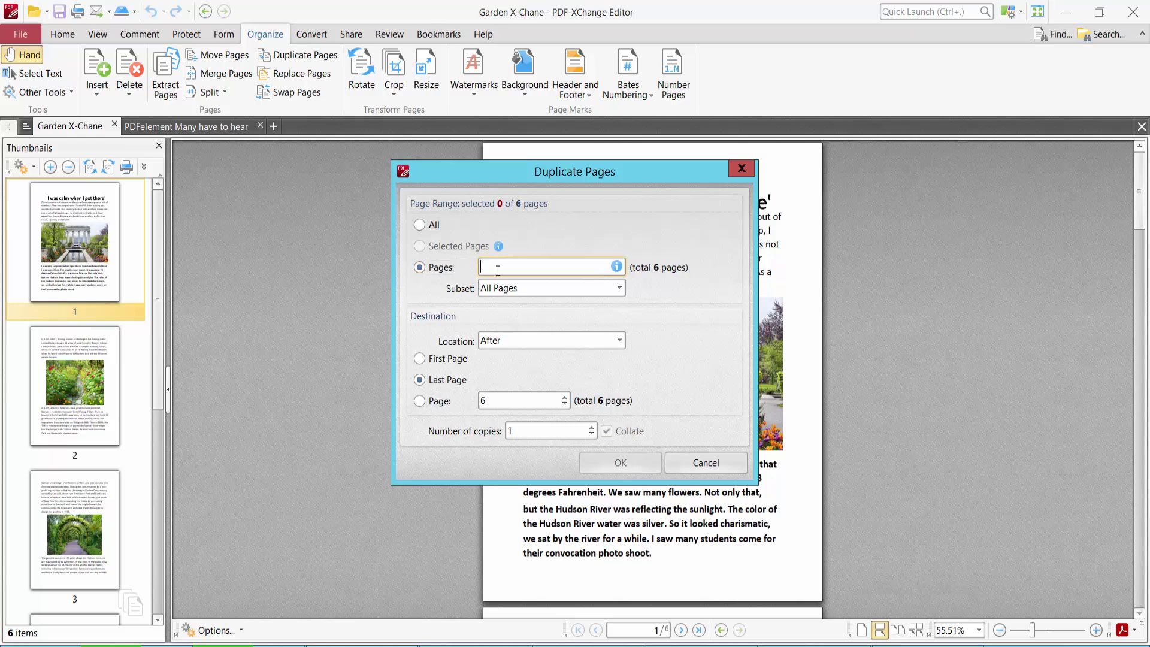
text(1-2,)
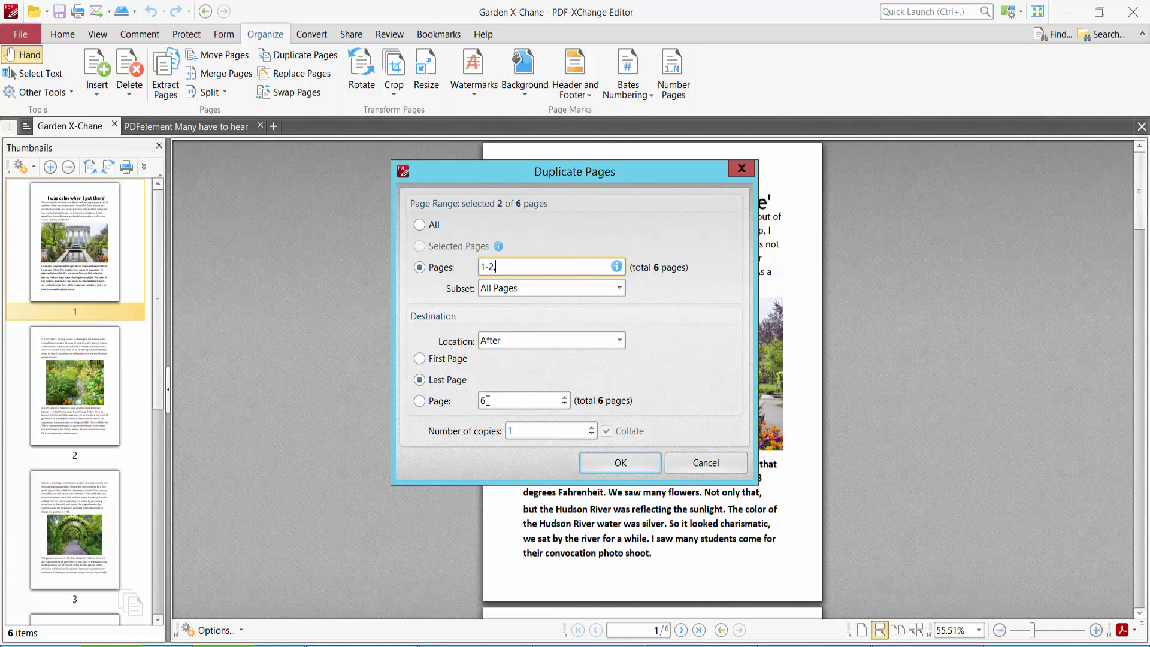
drag(489, 399, 479, 400)
text(5)
click(537, 341)
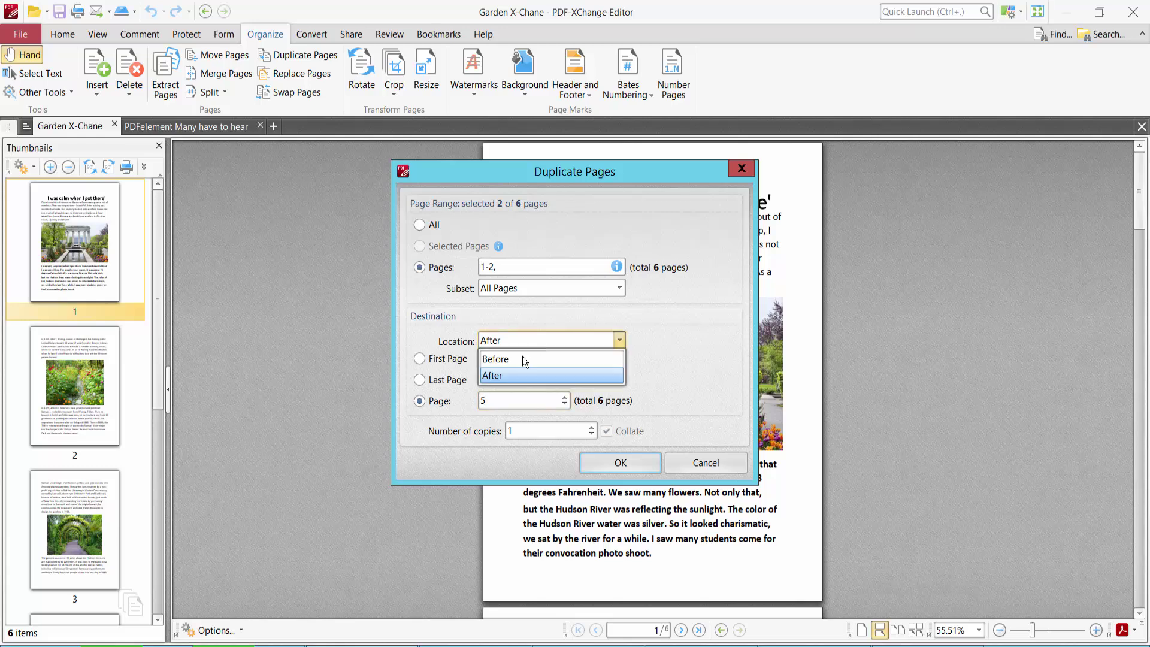
click(502, 376)
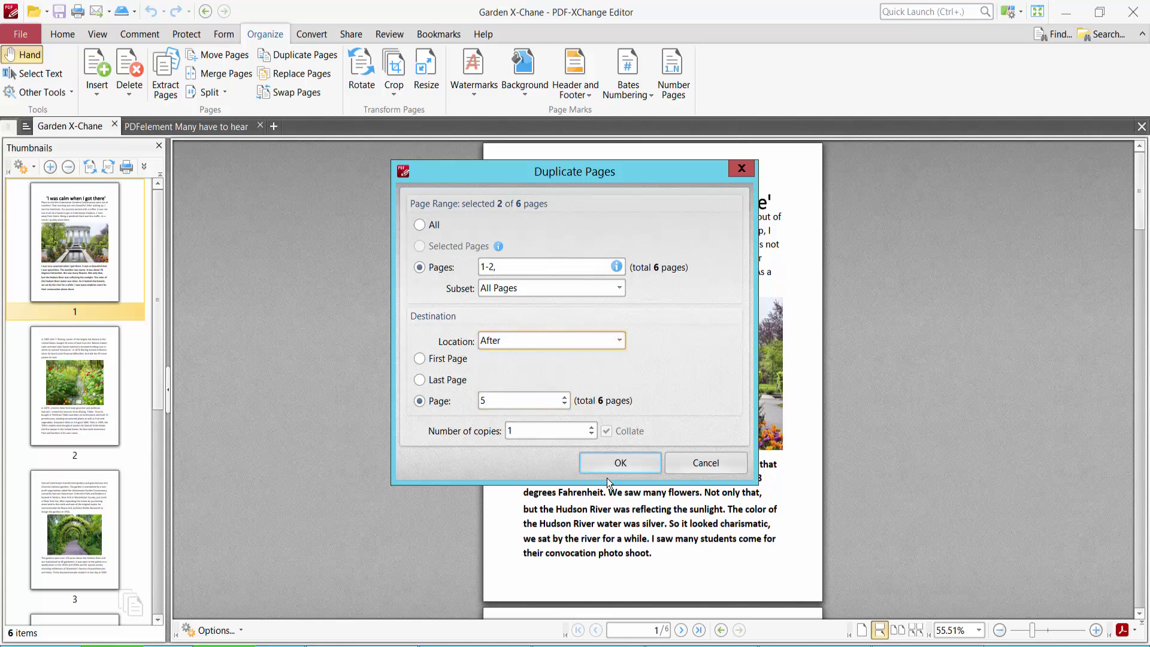
click(620, 462)
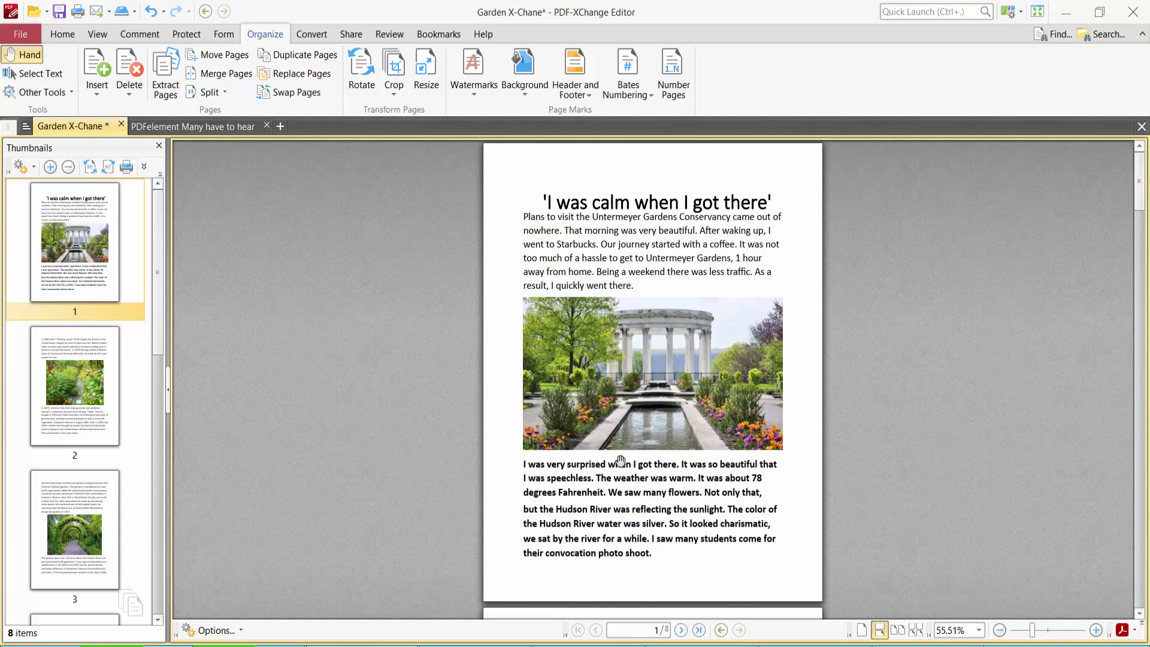
click(98, 400)
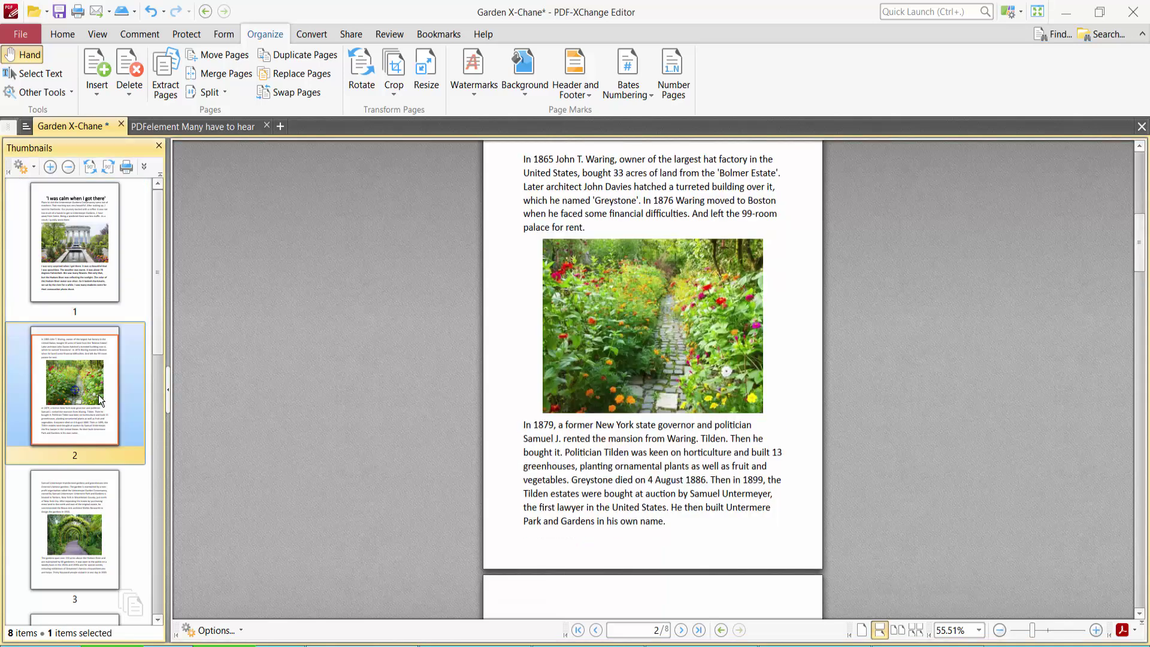
scroll(99, 400, down, 1)
scroll(99, 400, down, 5)
scroll(99, 400, down, 2)
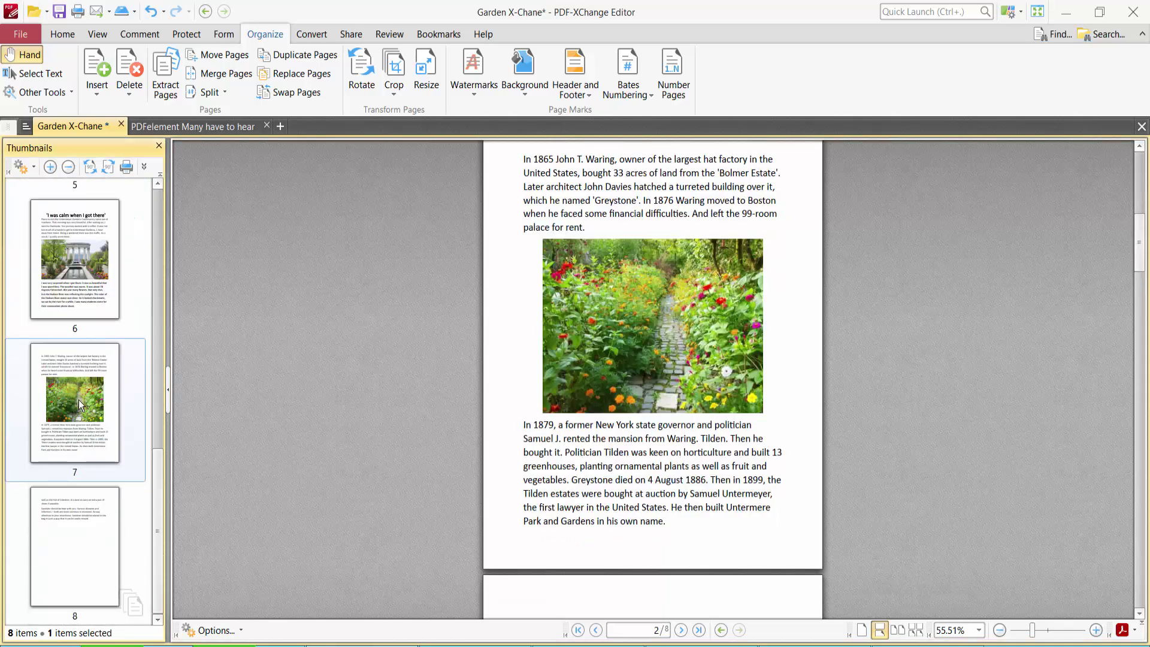
click(79, 400)
click(75, 275)
scroll(80, 311, up, 1)
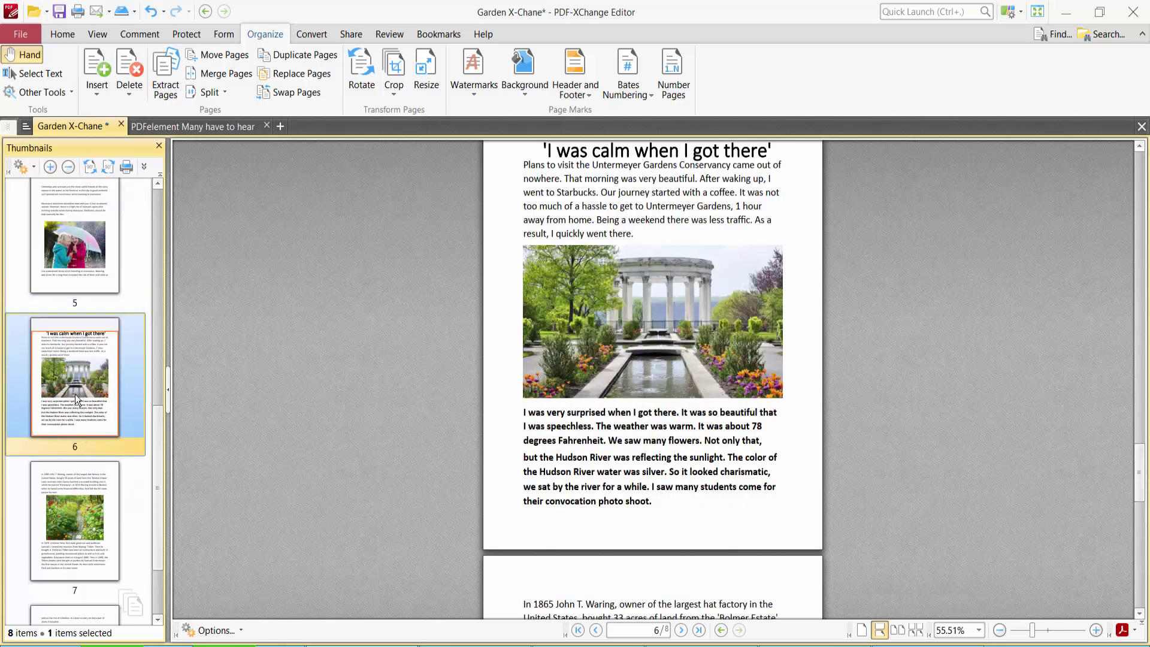
scroll(81, 405, up, 1)
scroll(83, 512, up, 1)
scroll(83, 511, up, 2)
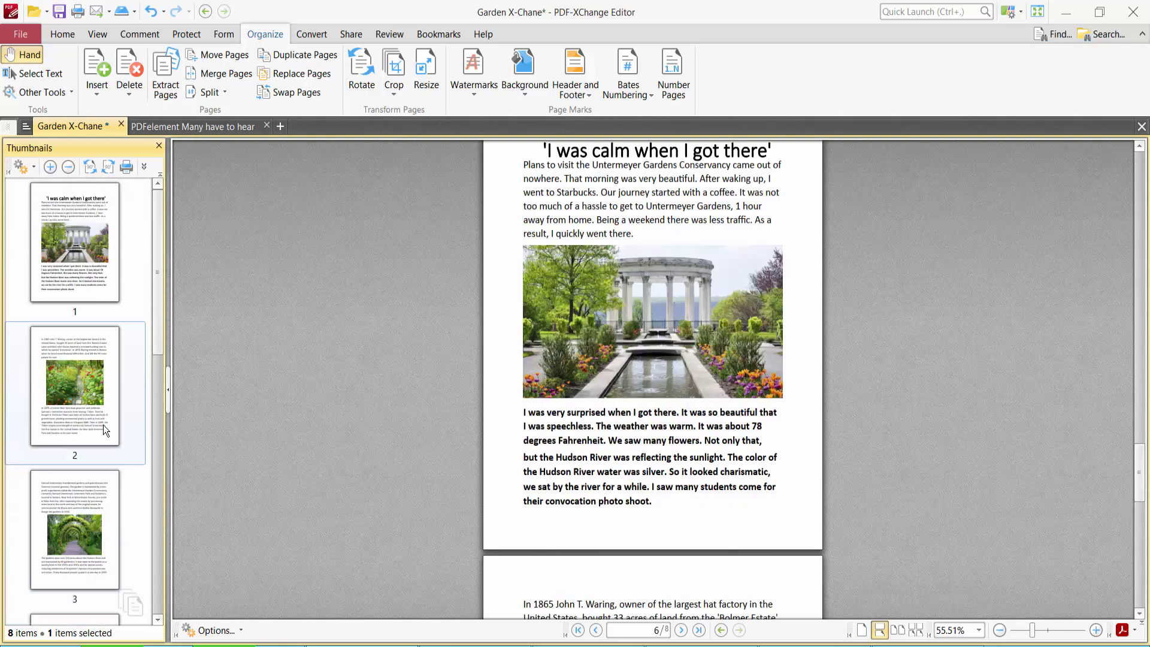
click(104, 241)
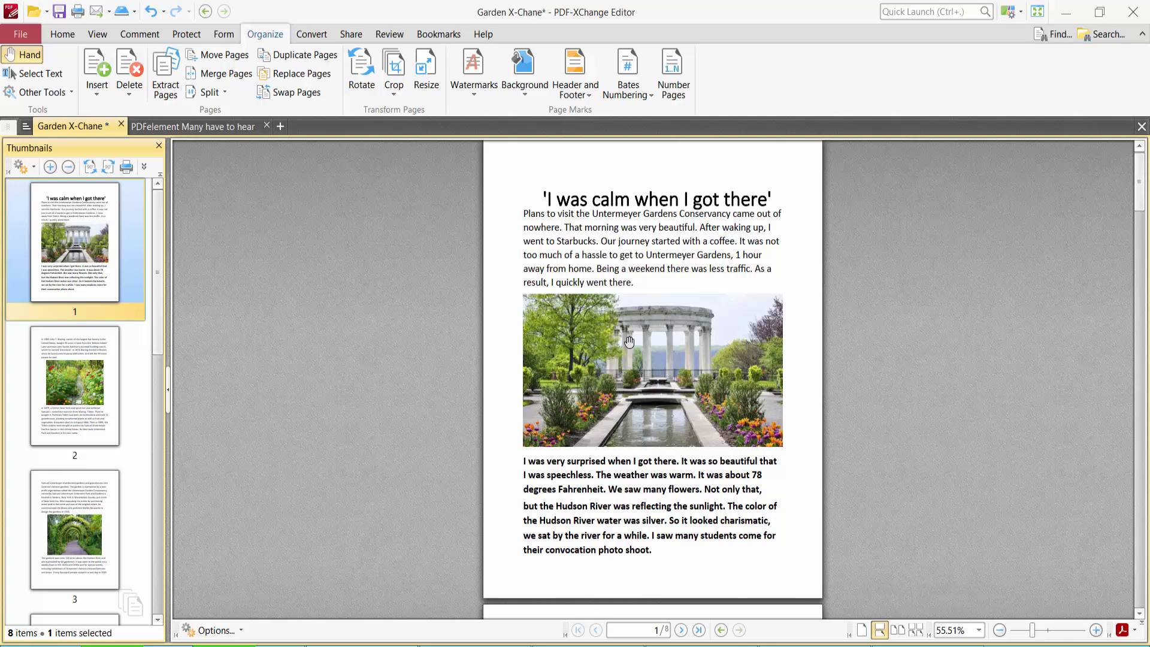
Step: Duplicate page 1 with First Page as the destination
click(296, 56)
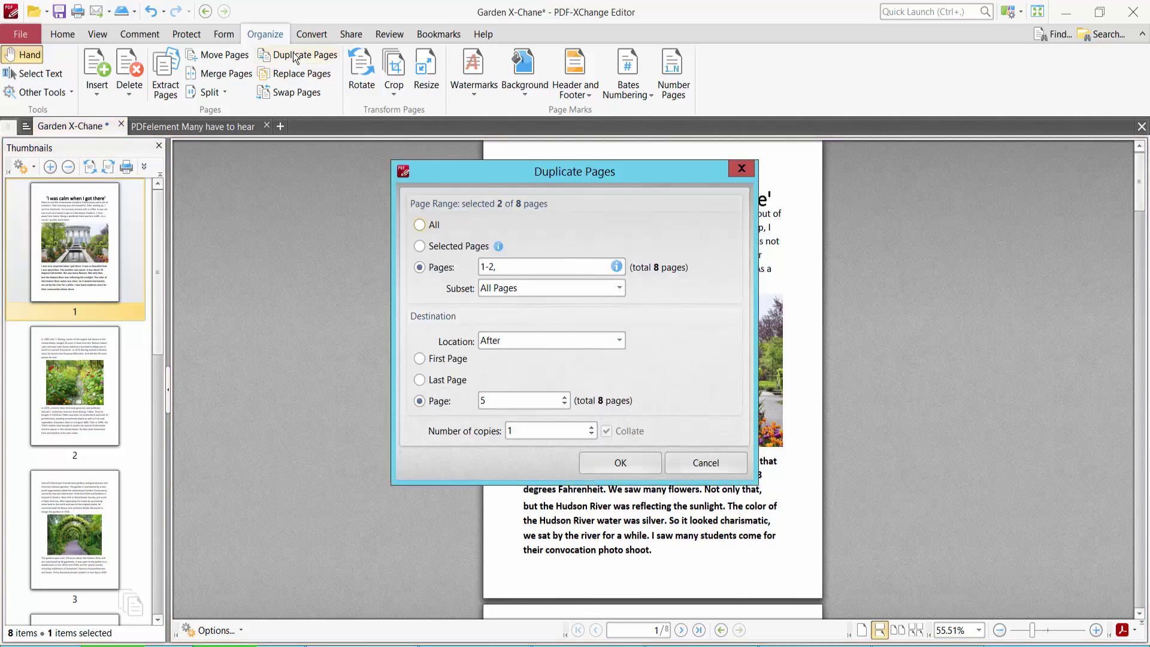
triple_click(505, 265)
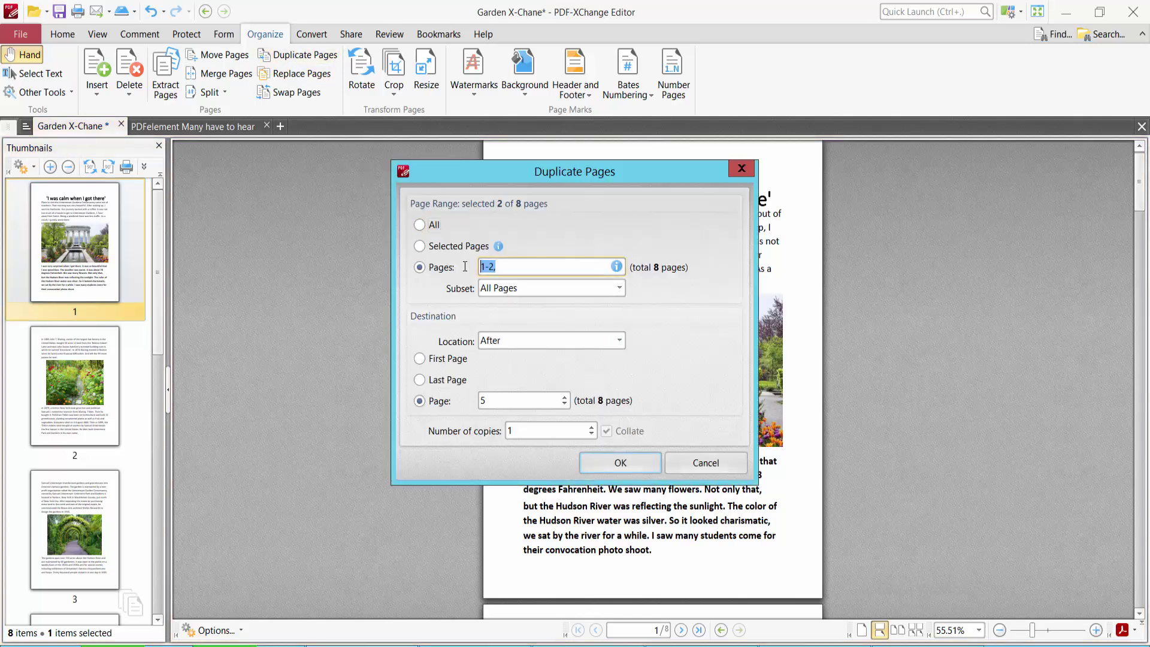
text(1)
click(420, 359)
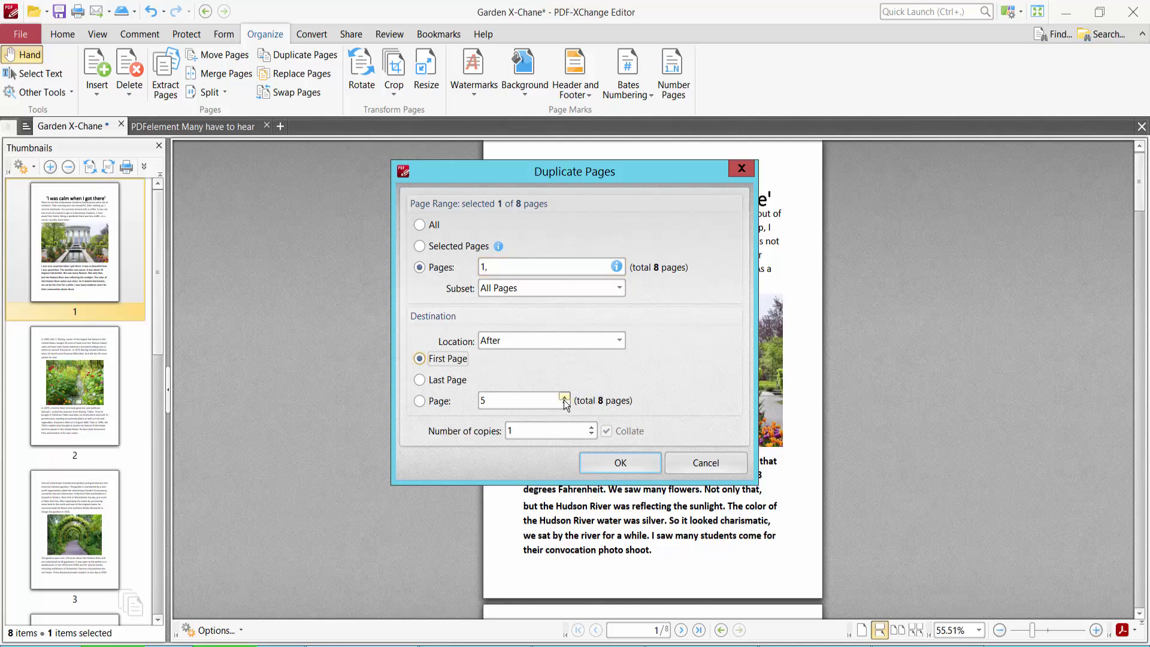
click(622, 464)
Step: Check the two identical opening pages in the thumbnails, then bring up the File menu
click(76, 270)
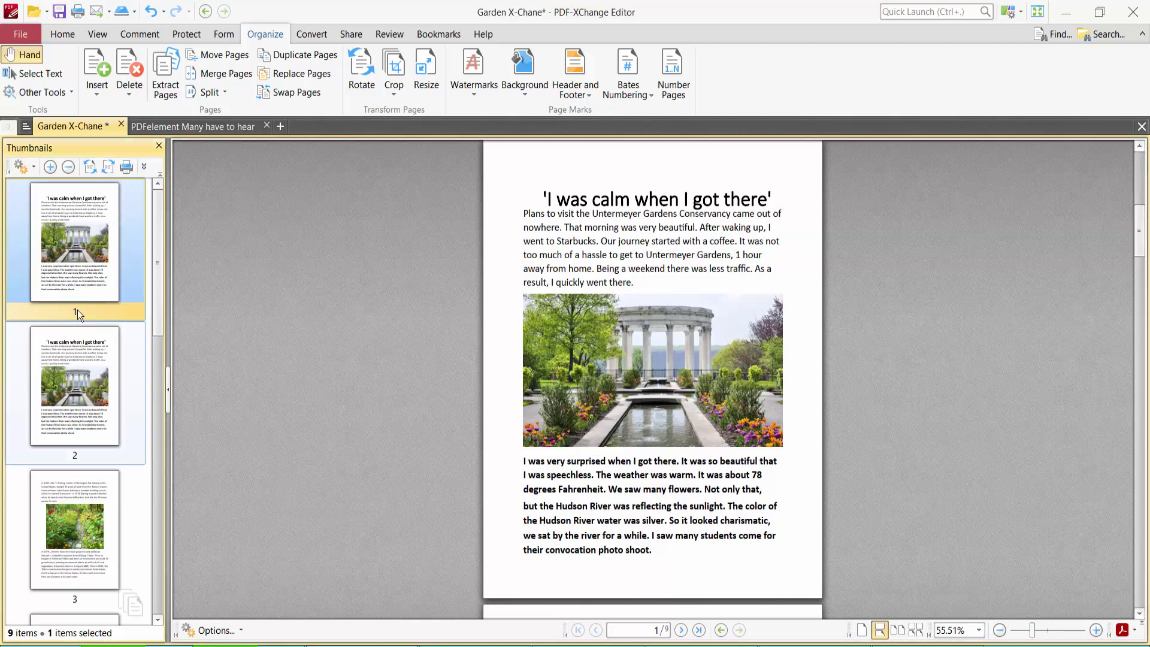
key(Down)
scroll(631, 397, down, 2)
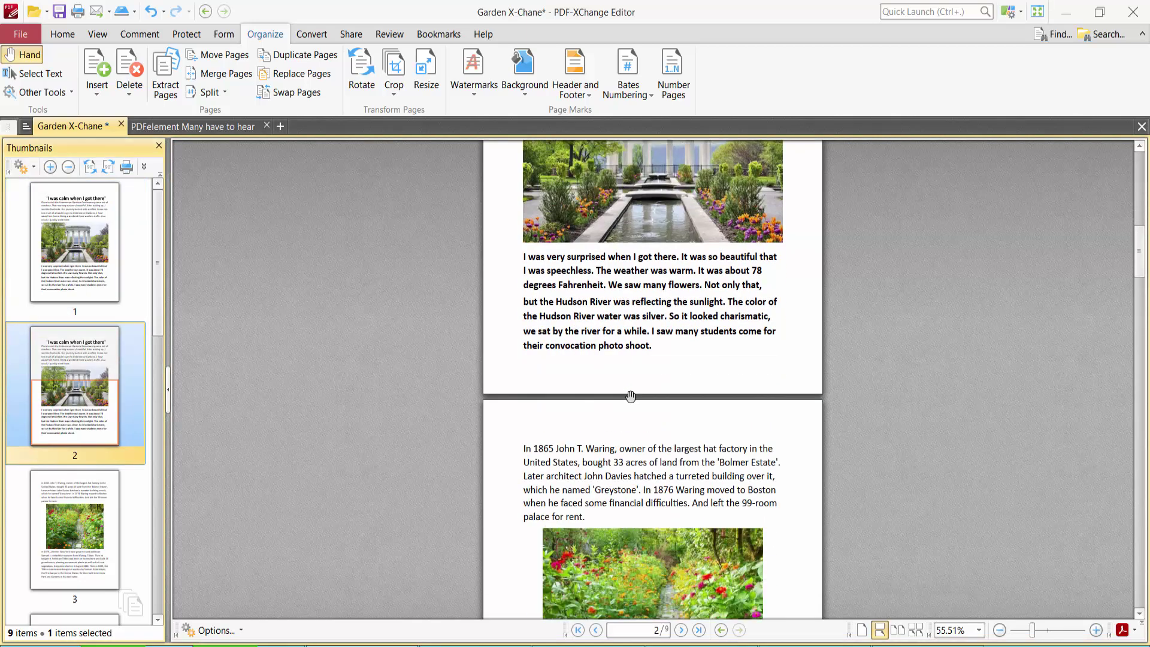
scroll(630, 396, up, 5)
scroll(630, 397, down, 5)
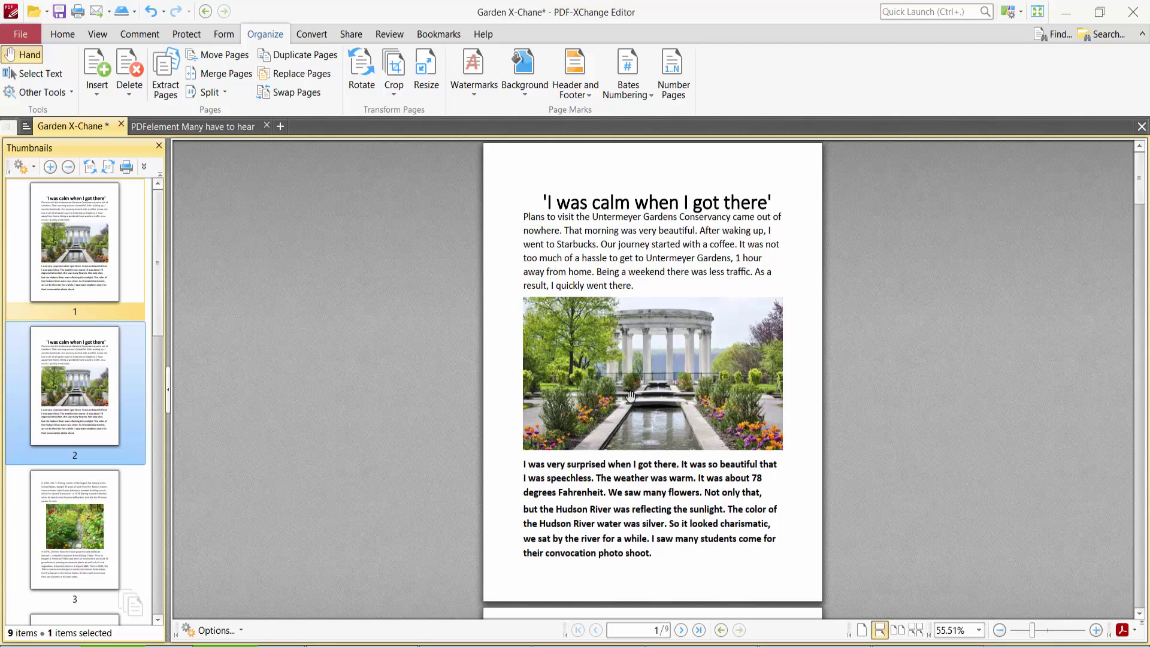
scroll(630, 395, up, 4)
scroll(630, 396, down, 7)
scroll(631, 396, down, 4)
scroll(631, 396, up, 5)
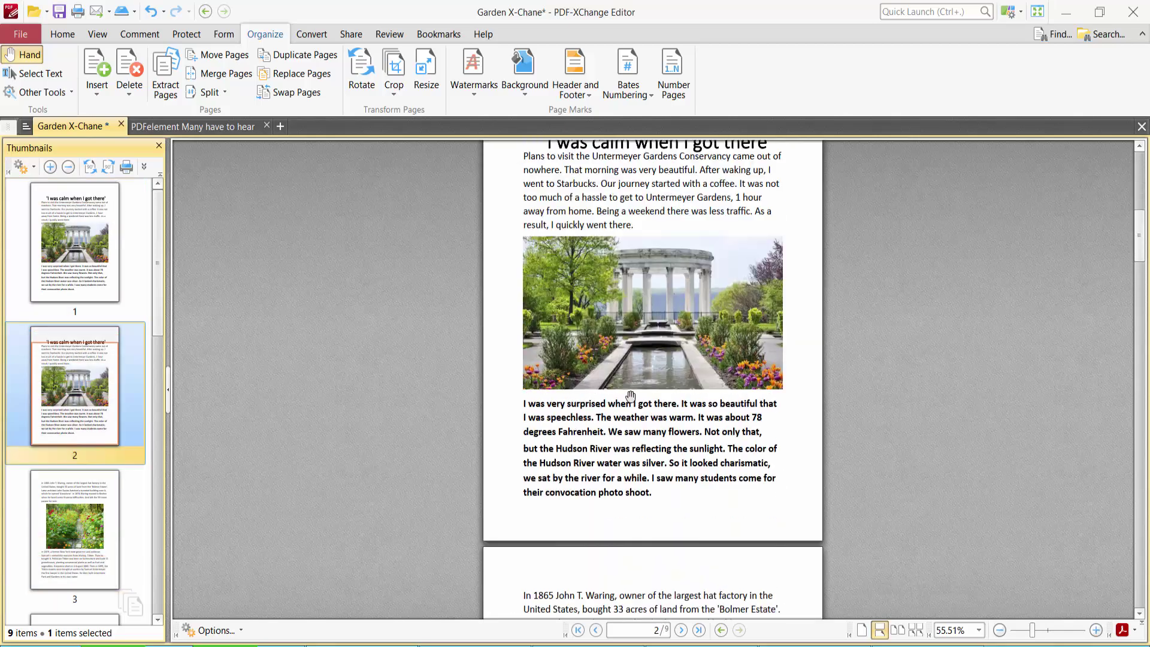
scroll(631, 396, up, 7)
scroll(631, 396, up, 2)
scroll(632, 396, up, 2)
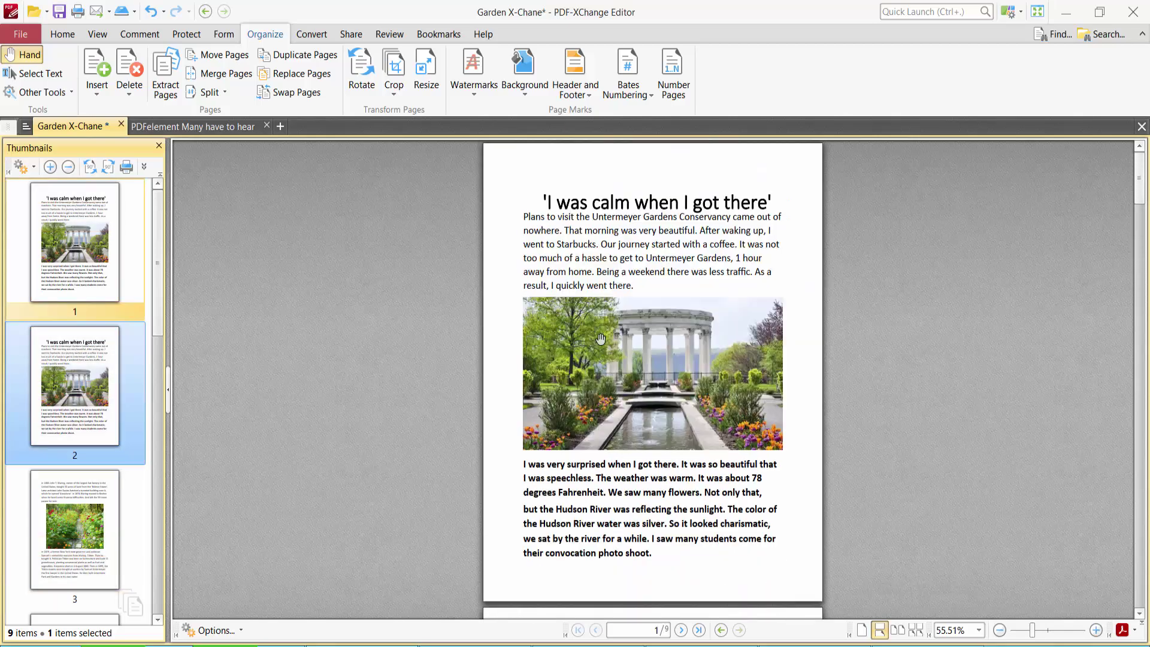
click(23, 36)
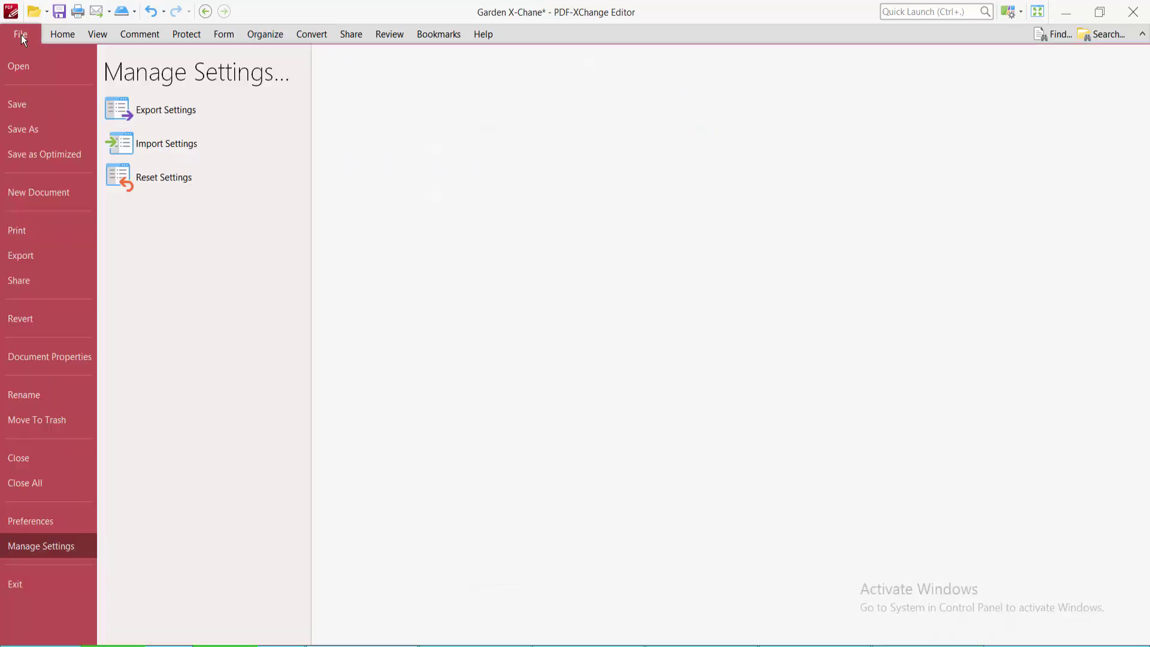
Step: Close the File backstage and return to the Home tab
click(64, 35)
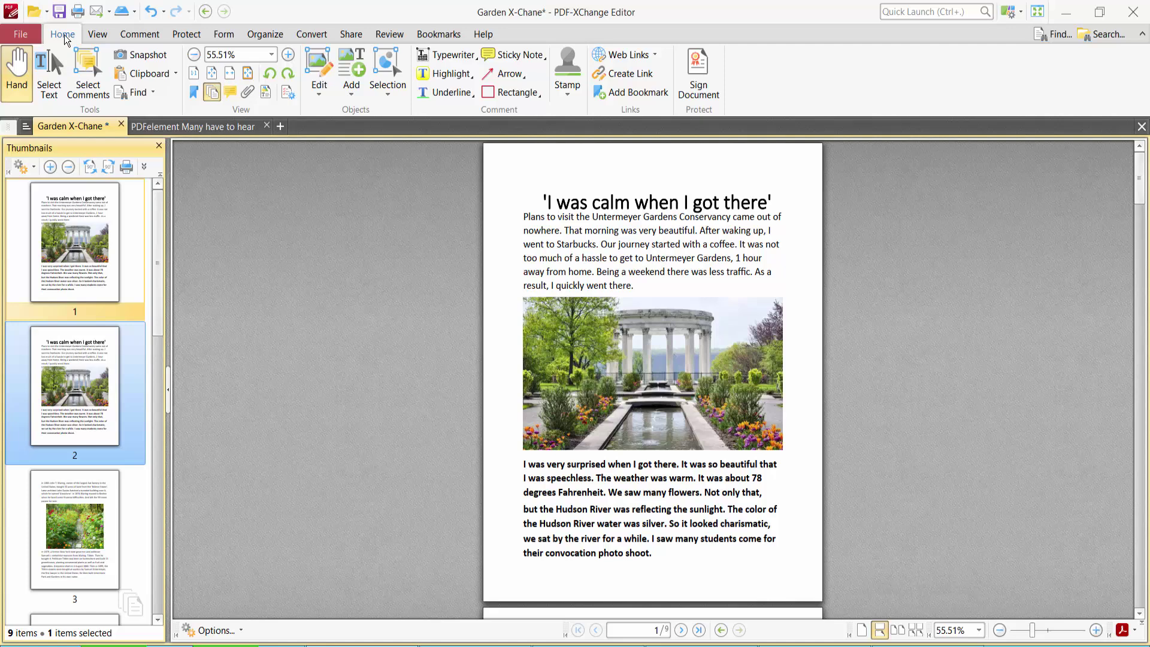